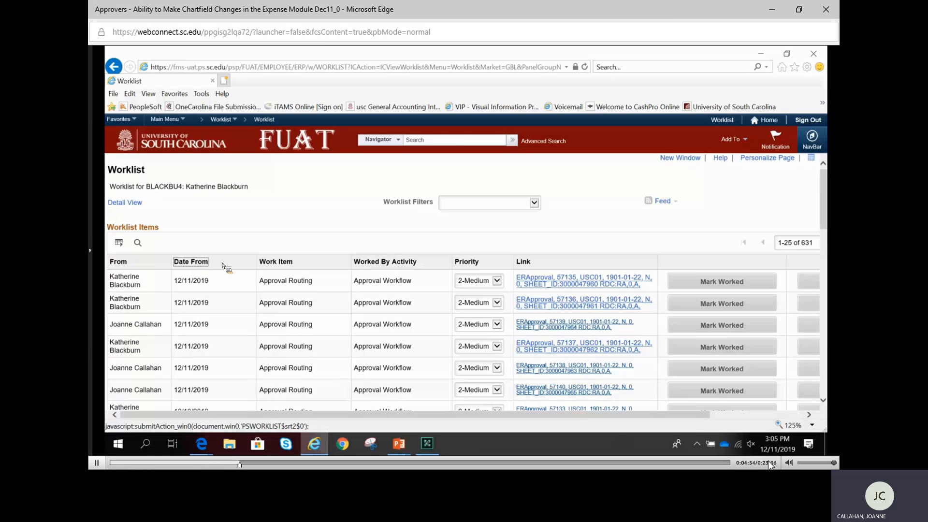
- Open the fifth expense report in the worklist and bring up its related Accounting Details
click(555, 368)
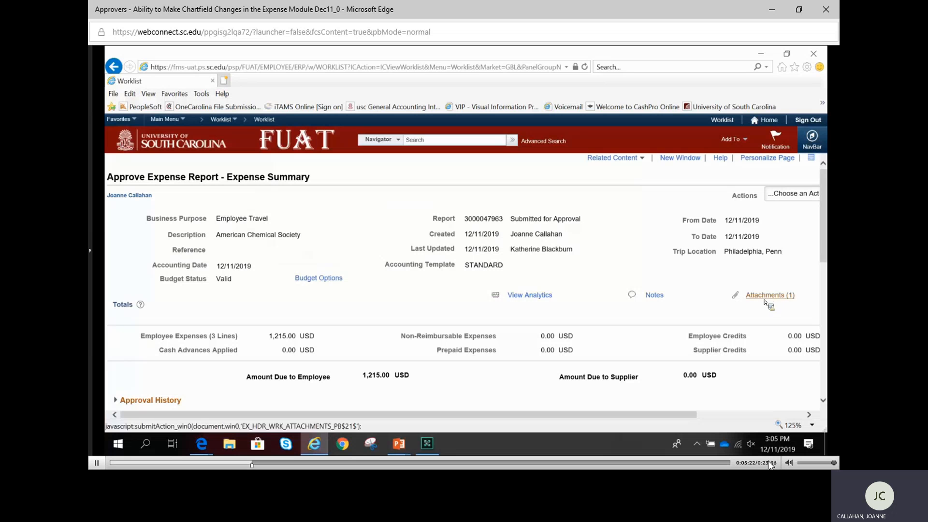
click(616, 158)
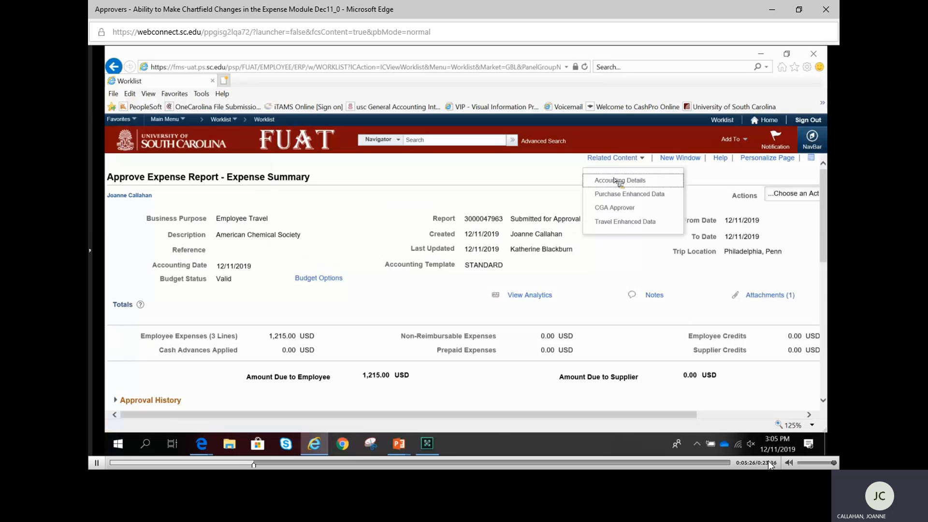
click(617, 181)
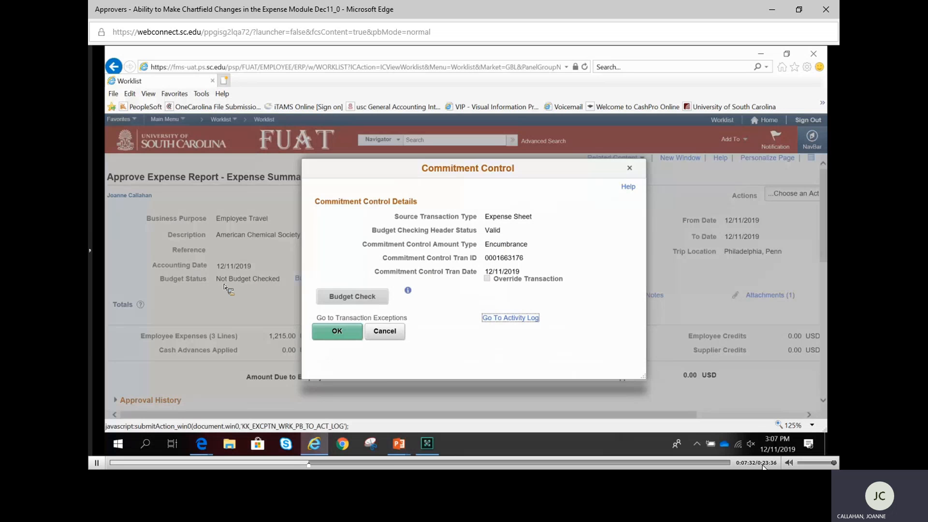
- Accept the commitment control details, then approve the American Chemical Society expense report and certify the submission
click(336, 333)
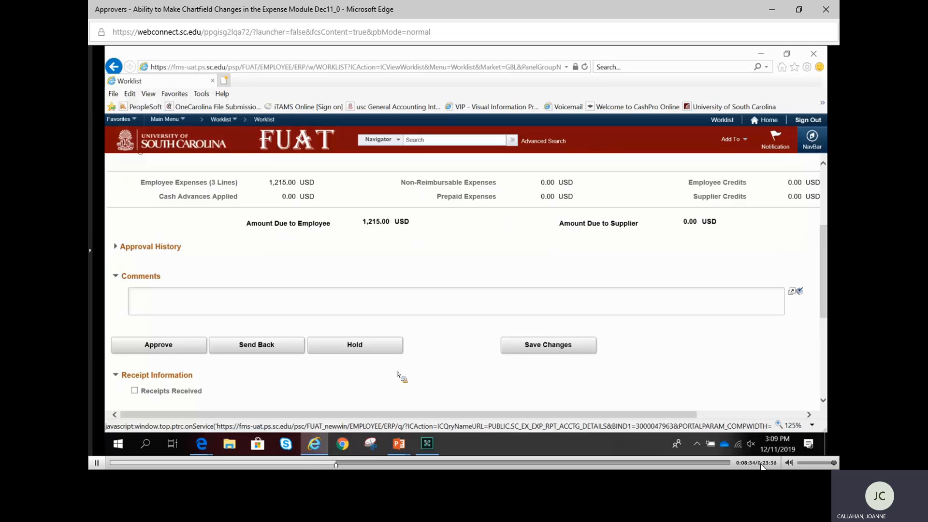
click(177, 340)
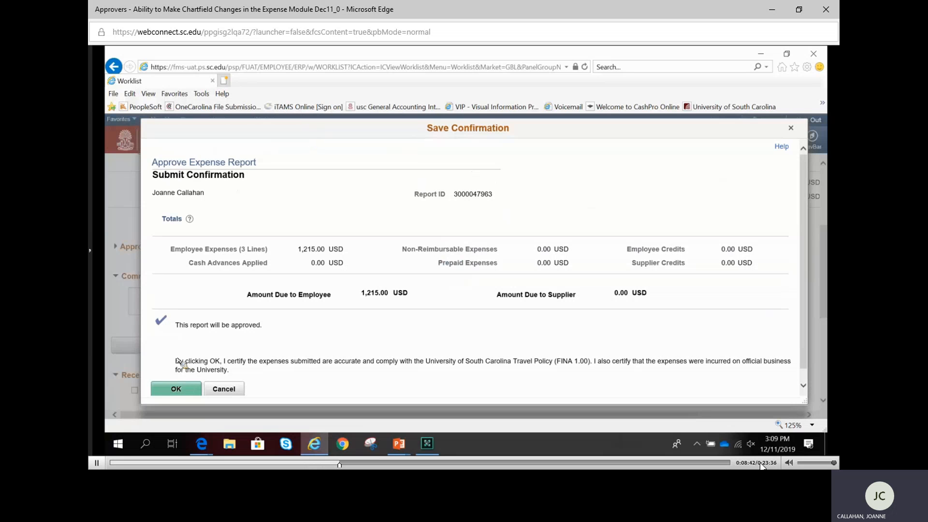
click(176, 388)
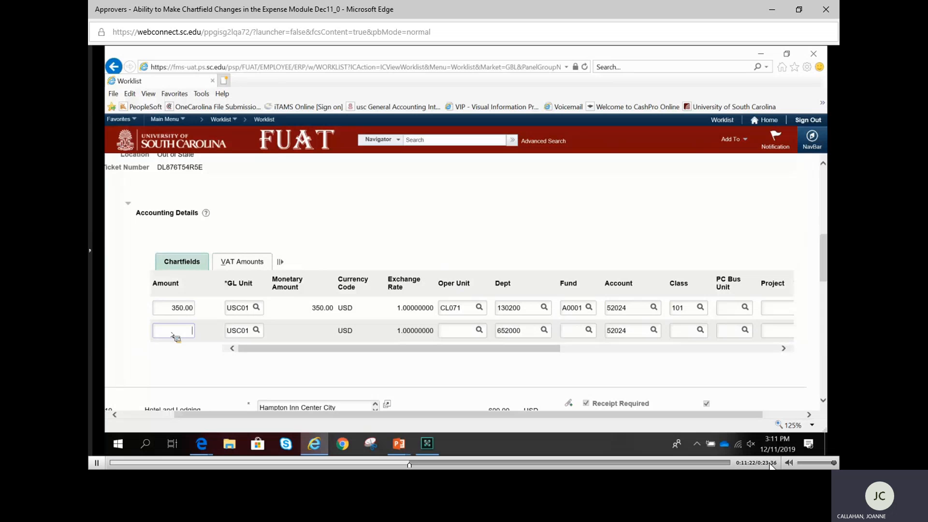
- On the second accounting line of the 350.00 expense, enter amount 301.00 and operating unit CL071
text(1.)
key(Tab)
key(Tab)
key(Tab)
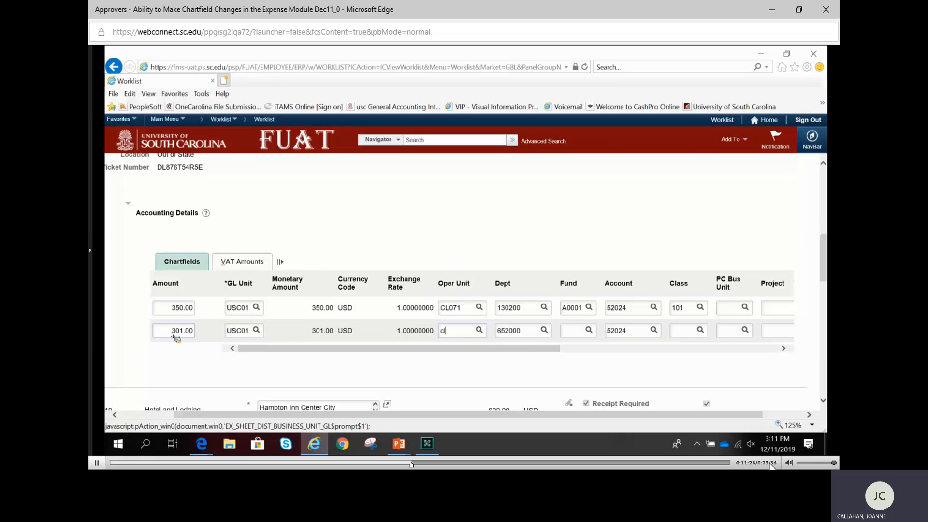
text(cl071)
key(Tab)
key(Tab)
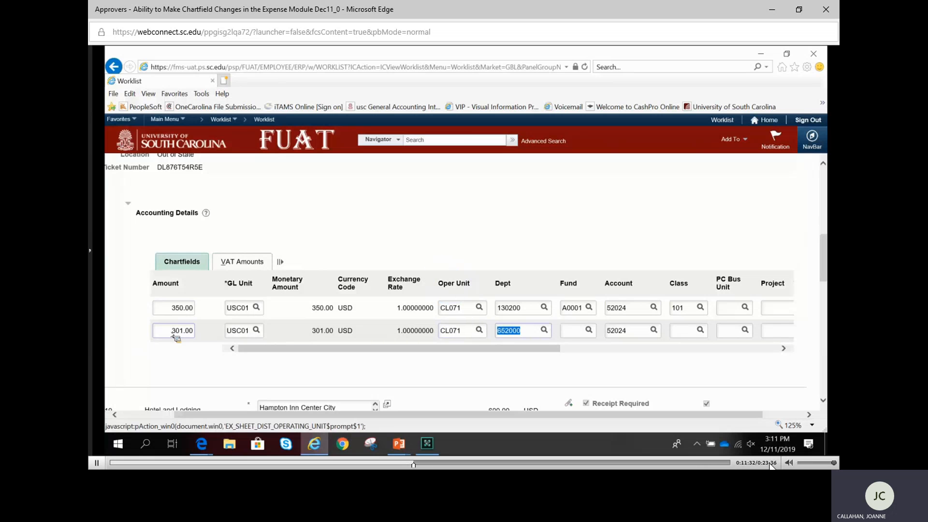
- Complete the second accounting line with department 130290, fund A0001 and class 101
text(13)
key(Tab)
key(Tab)
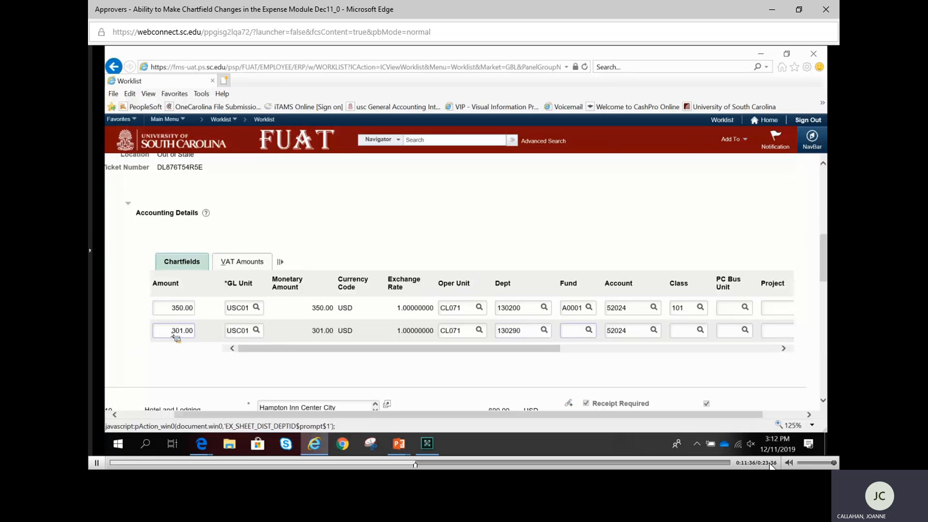
text(a0001)
key(Tab)
key(Tab)
key(Tab)
key(Tab)
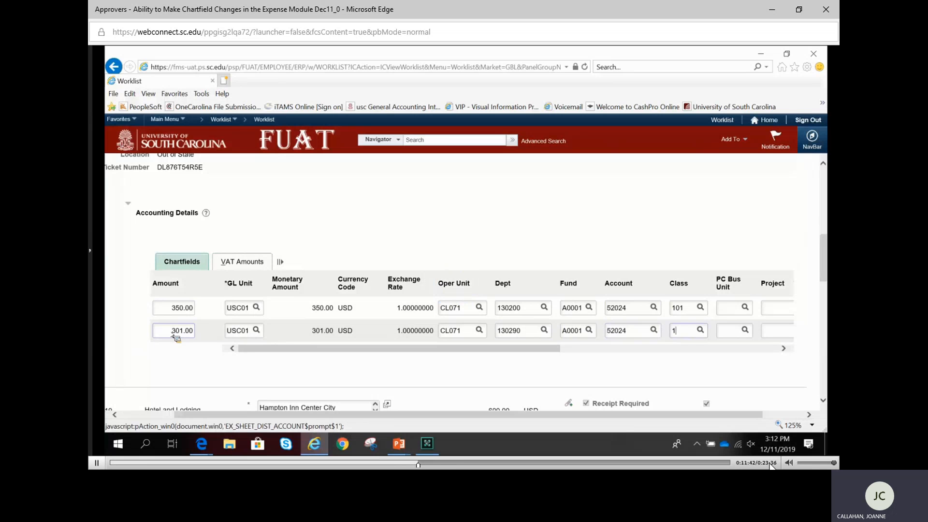
key(Tab)
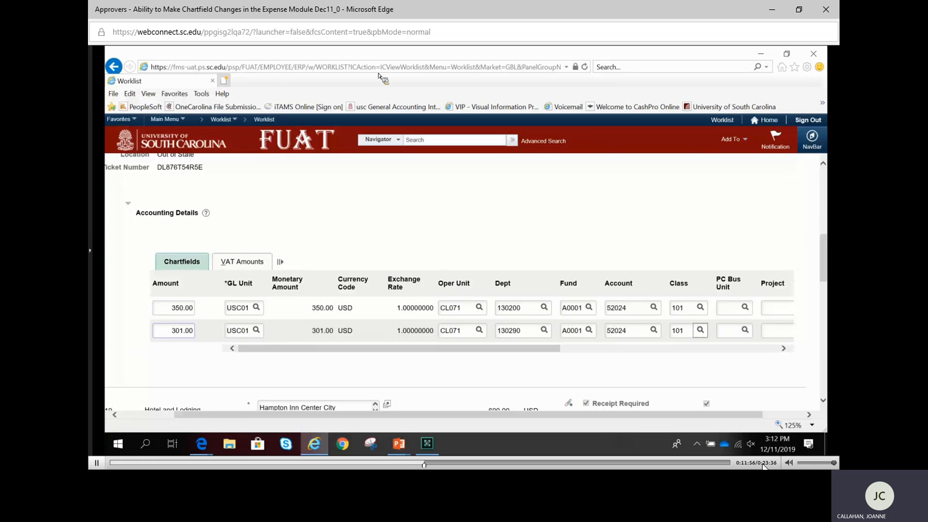
- Run the budget check on the ACS Conference expense report and accept the commitment control details
scroll(595, 218, up, 1)
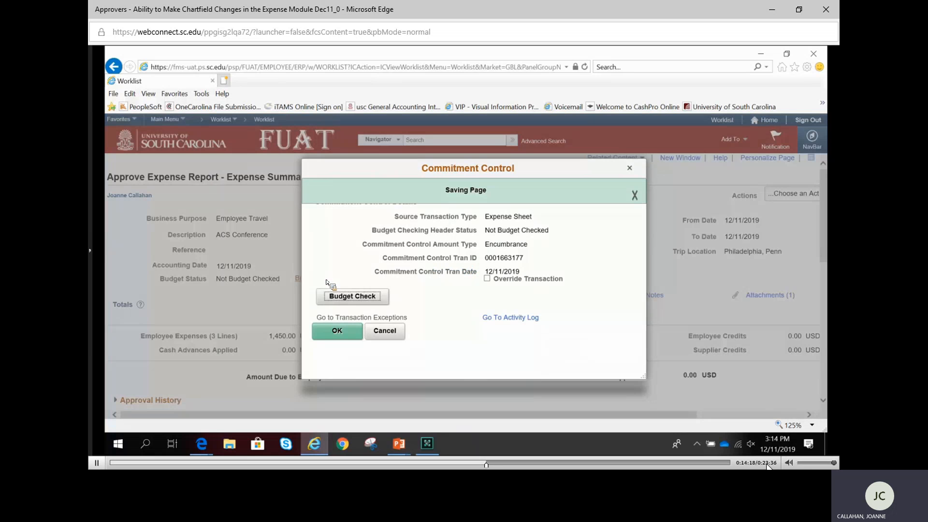
click(345, 297)
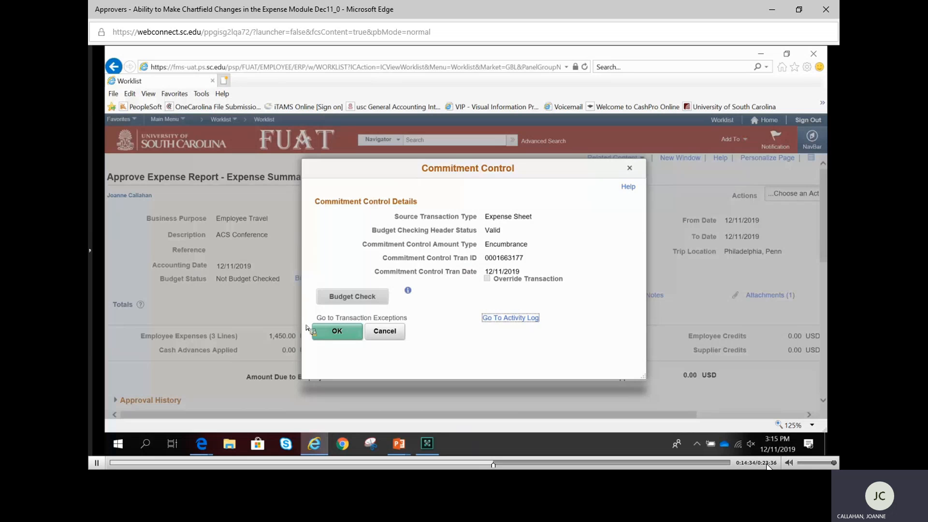
click(341, 333)
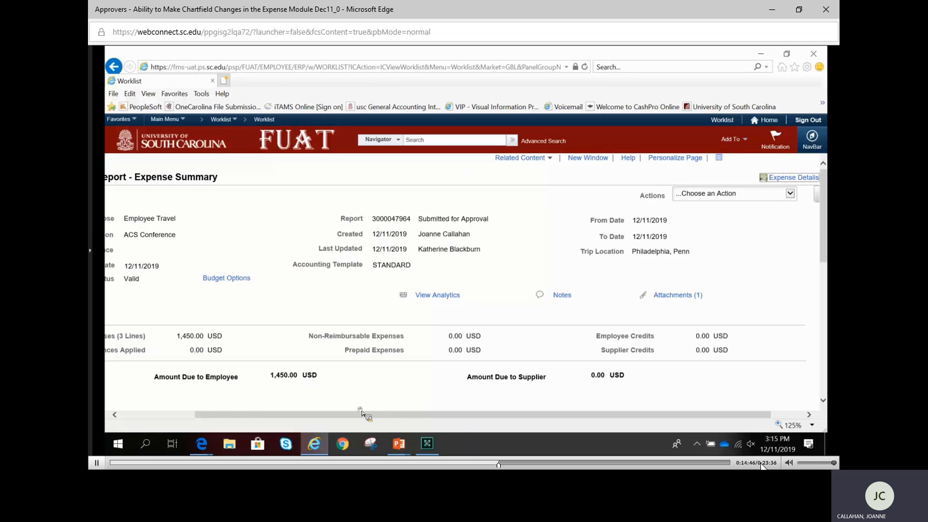
- View the related Accounting Details of the ACS Conference expense report
scroll(361, 414, left, 3)
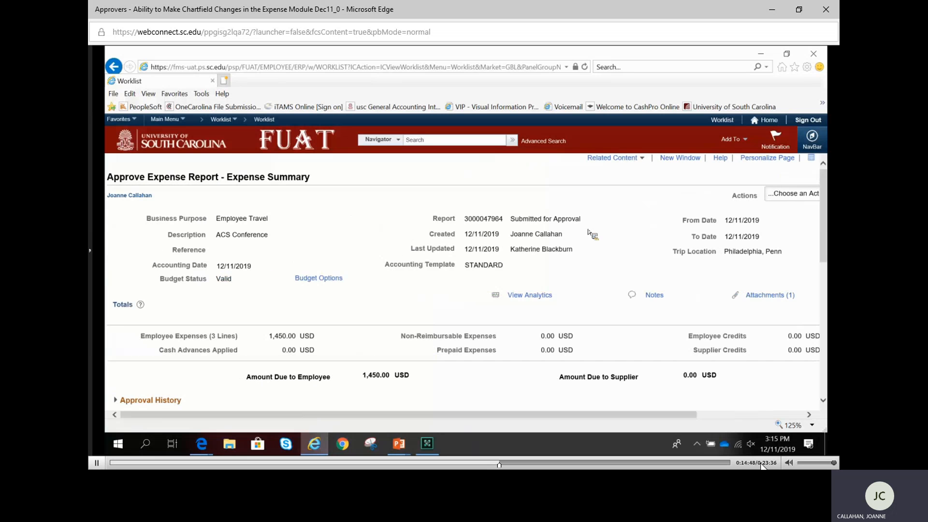
click(628, 163)
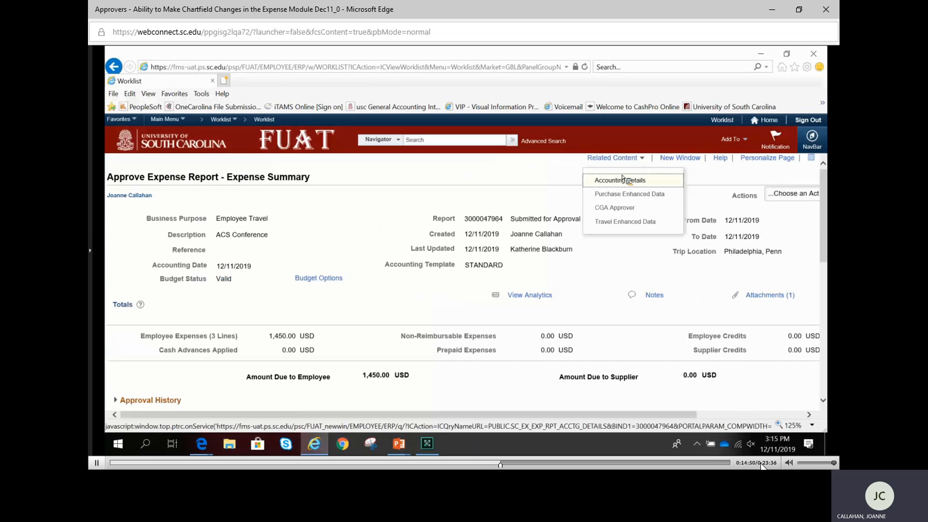
click(621, 180)
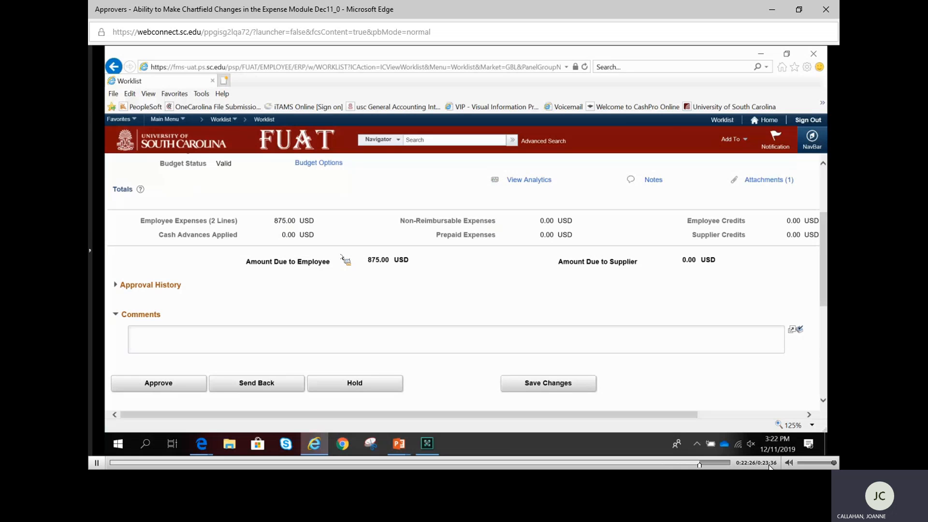
- Approve the two-line 875.00 USD expense report and certify the submission
click(175, 383)
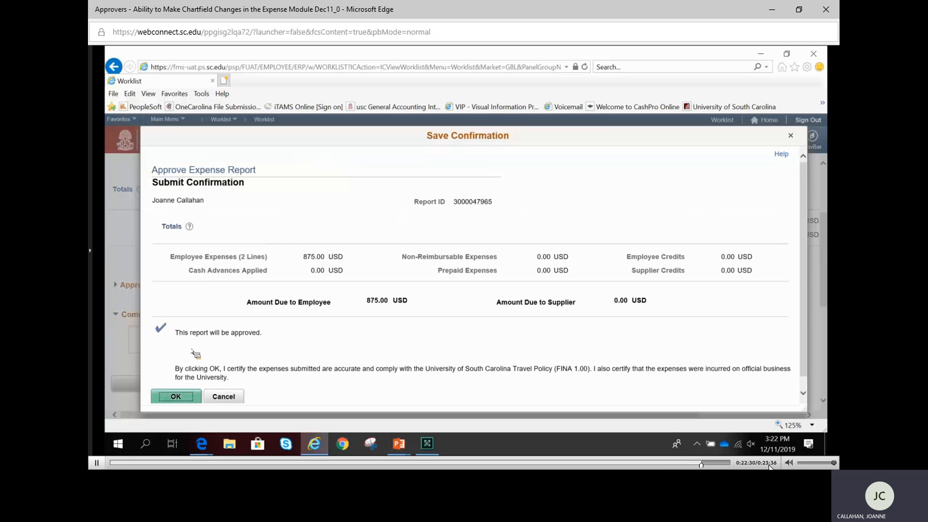
click(189, 395)
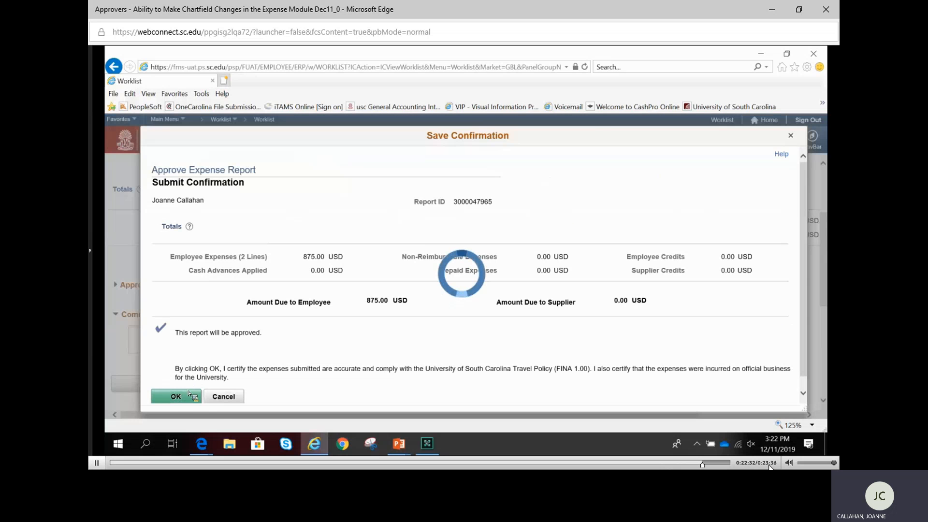